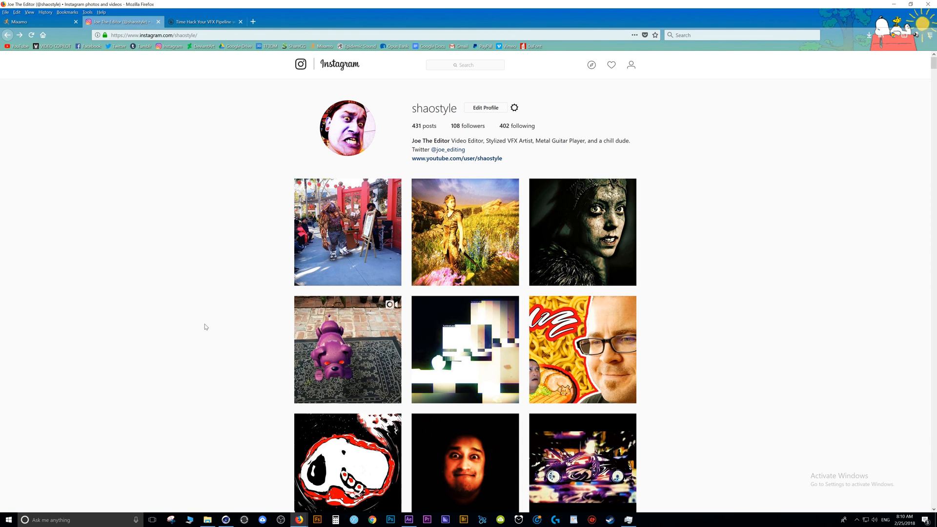
scroll(205, 308, "down", 2)
scroll(205, 332, "up", 1)
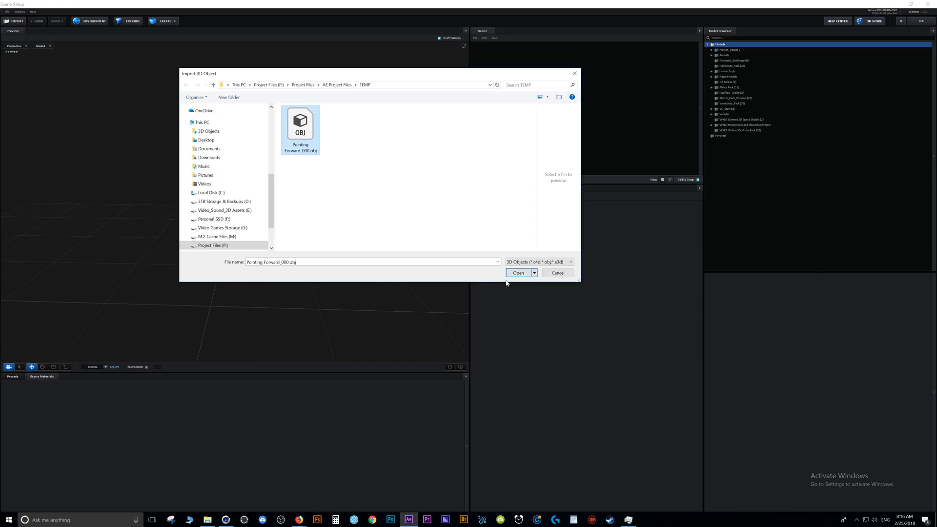
Import the Pointing Forward model into Scene Setup with the default import preferences and view it from another angle.
left_click(518, 273)
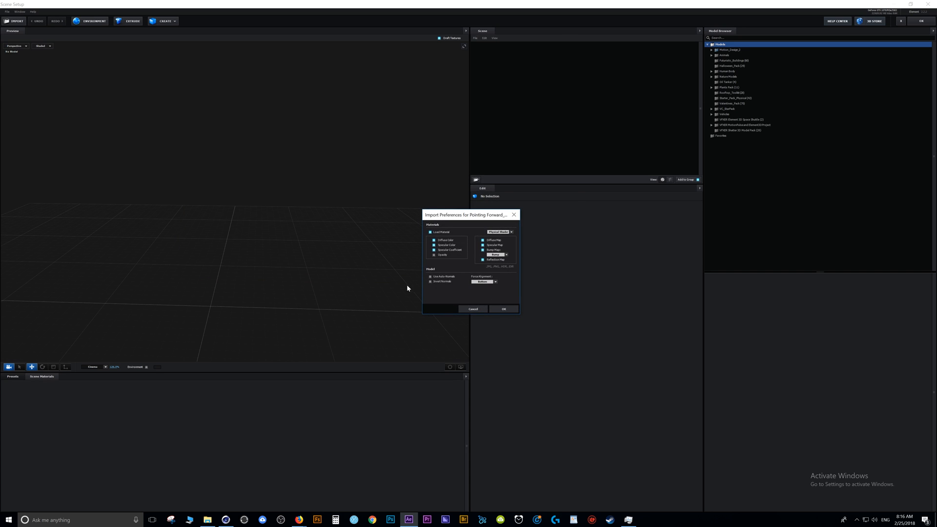
left_click(510, 309)
left_click_drag(300, 226, 272, 194)
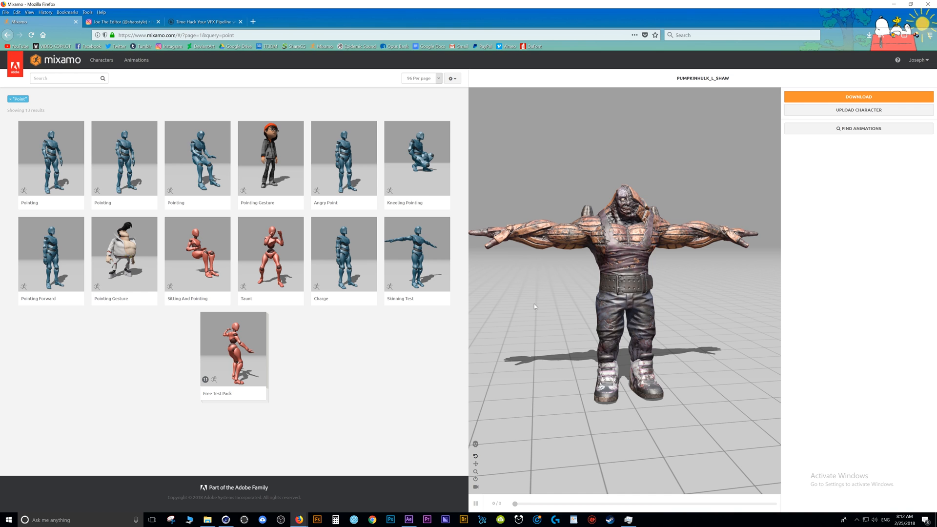
Apply the second Pointing animation to the PumpkinHulk character in Mixamo and preview it at frame 29.
left_click(139, 172)
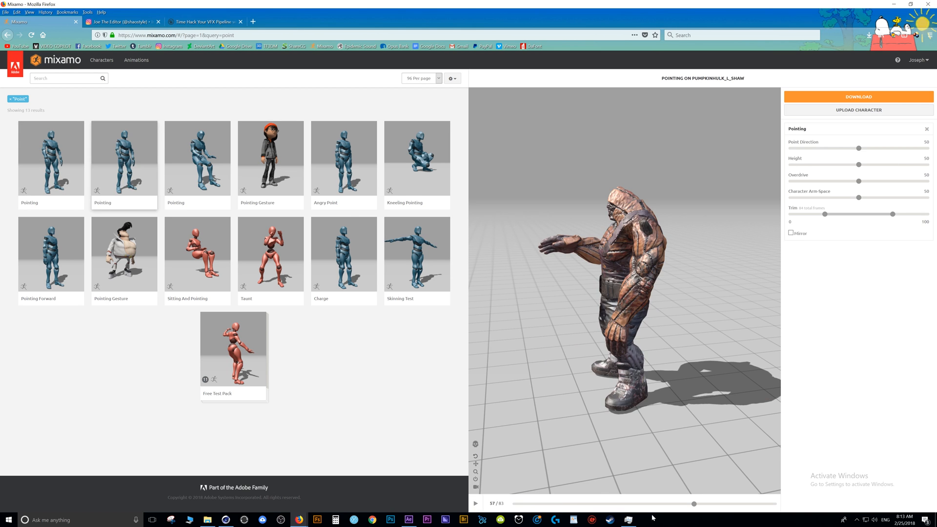
left_click_drag(693, 503, 608, 498)
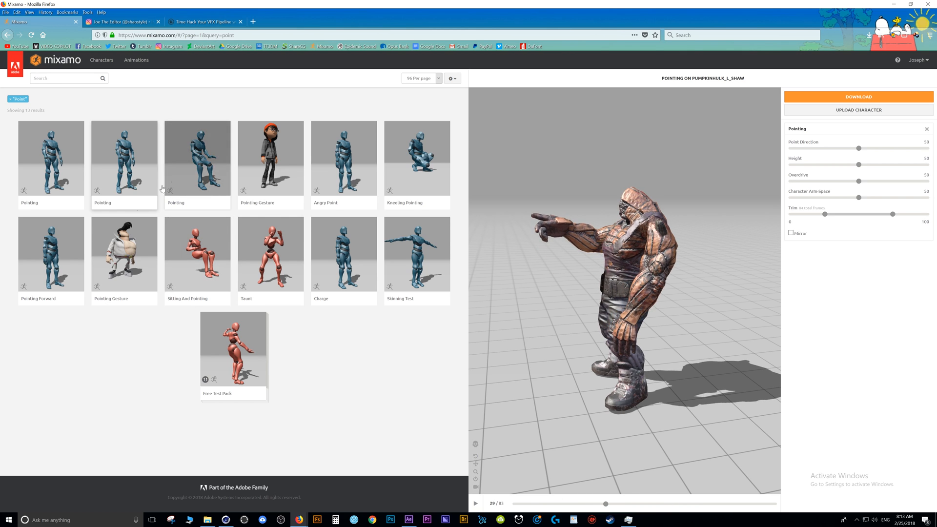
Apply the Pointing Forward animation to the character, pause it in the pointing pose to check it, and download it.
left_click(36, 273)
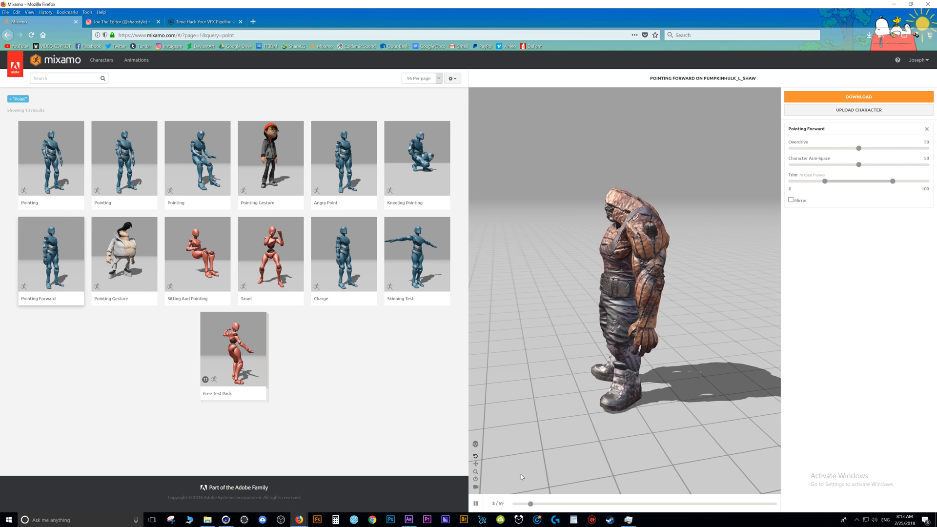
left_click(476, 503)
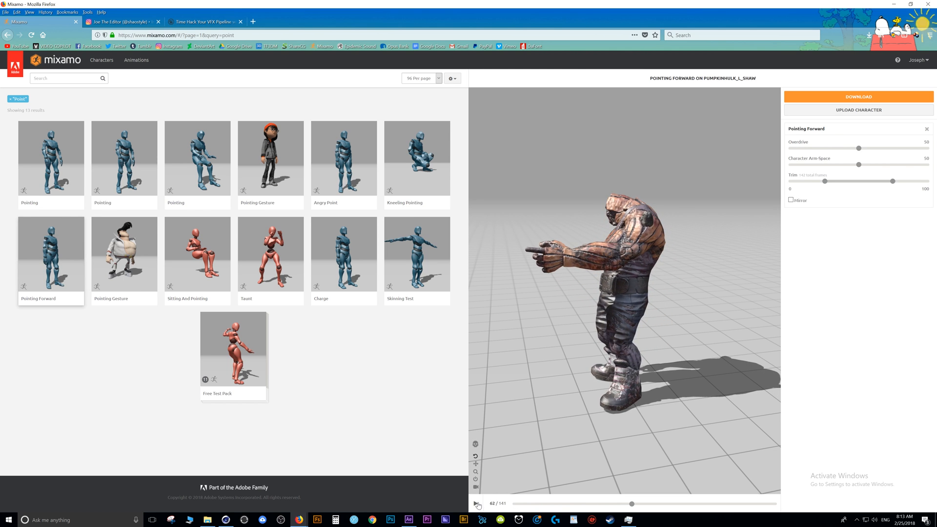
left_click_drag(590, 356, 680, 348)
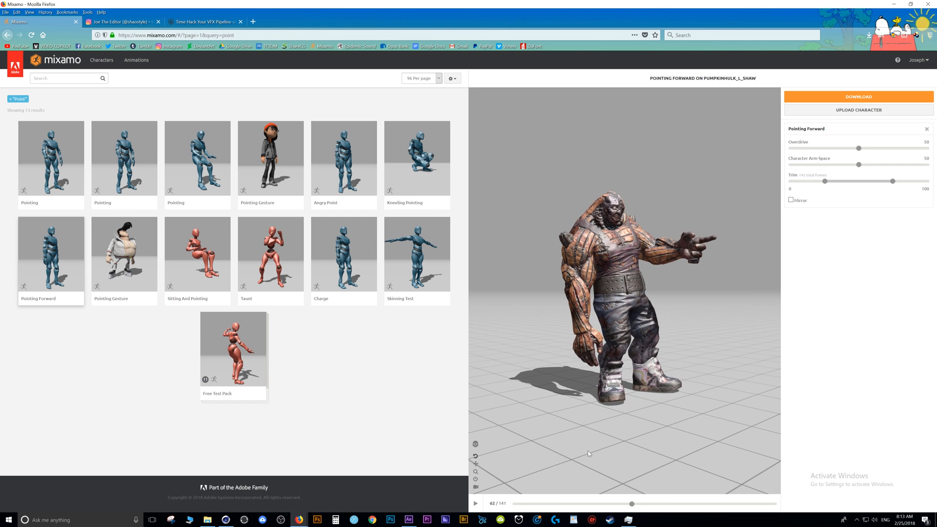
left_click(872, 99)
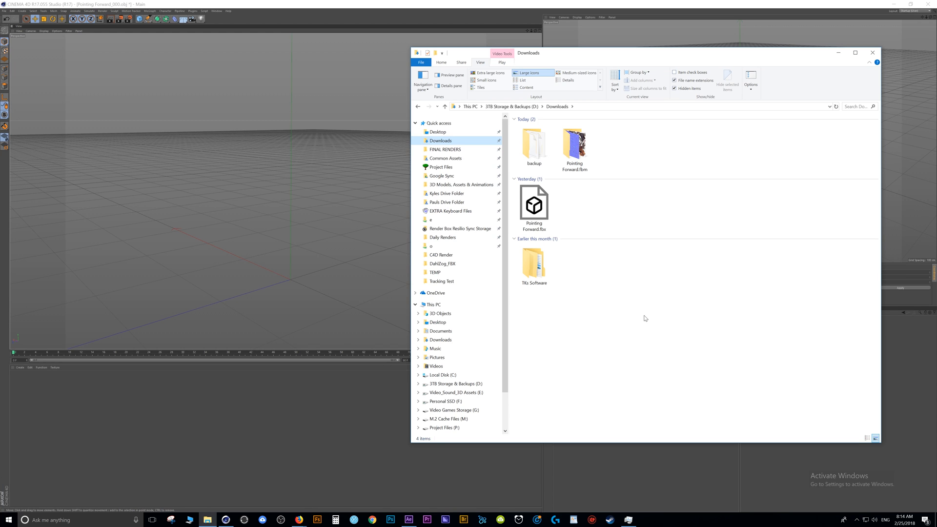
Open Pointing Forward.fbx in Cinema 4D under the same name and title, using the default FBX import settings.
left_click_drag(534, 205, 312, 240)
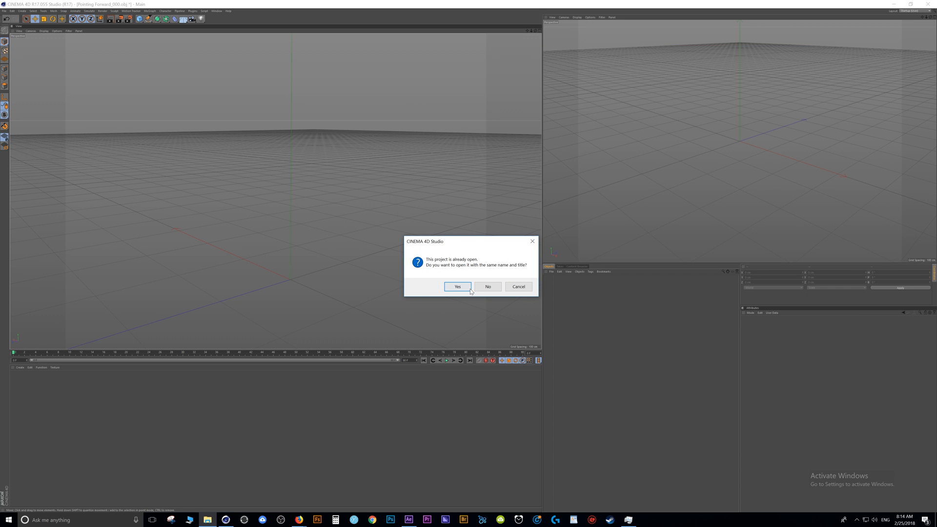
left_click(469, 288)
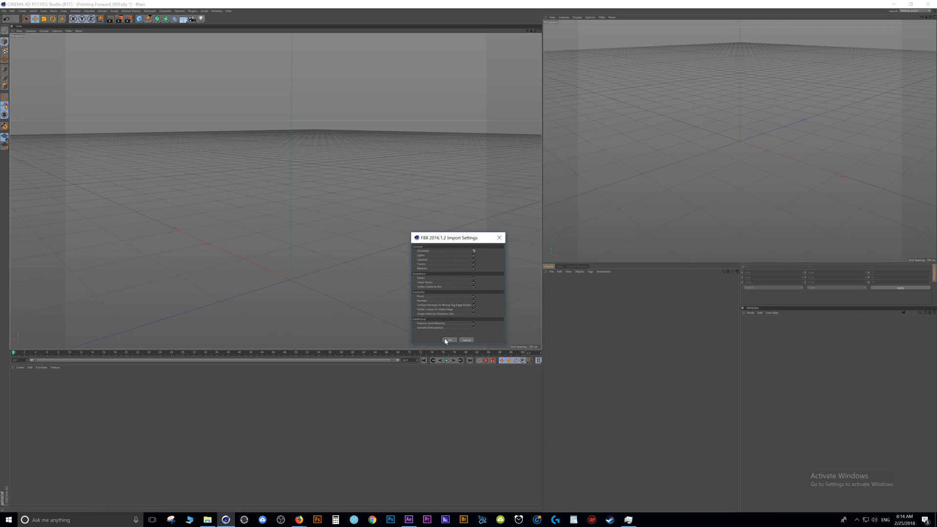
left_click(449, 340)
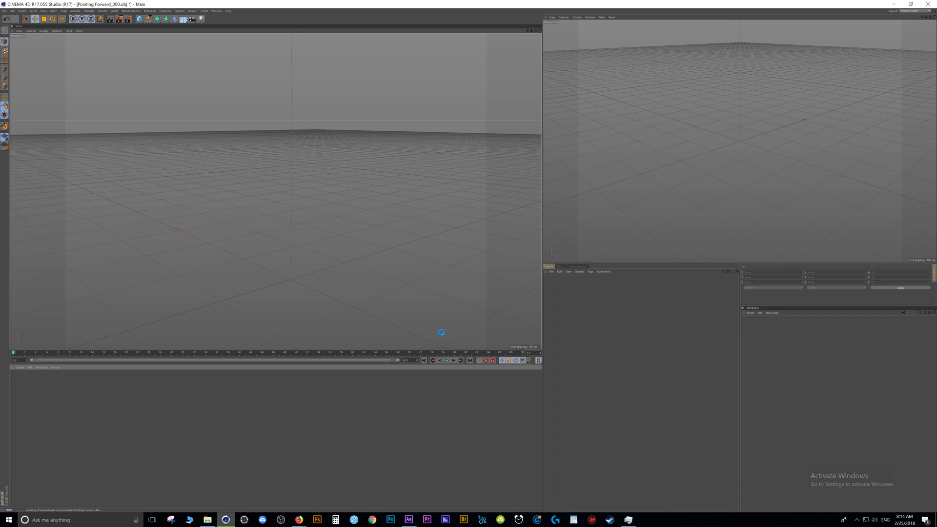
Move the animation to a pose with the arm raised and render the viewport to check the character's textures.
scroll(246, 219, "up", 3)
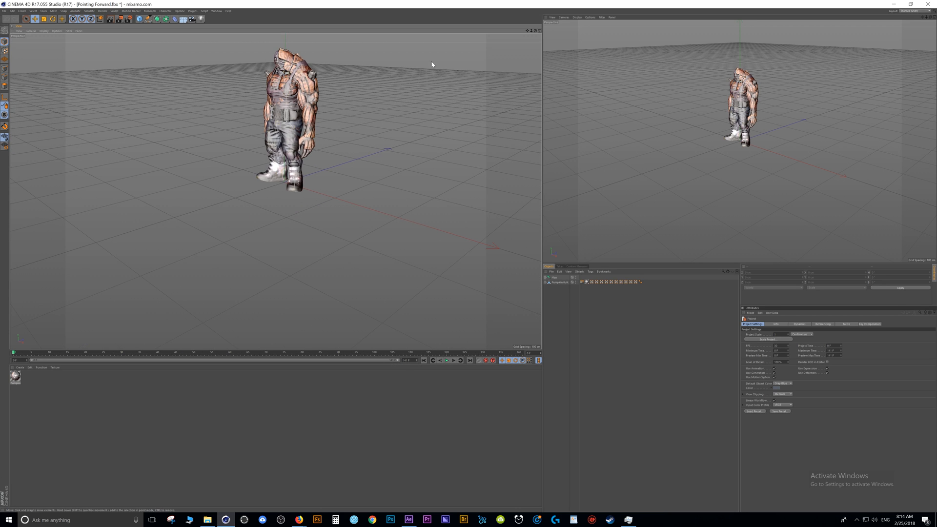
left_click_drag(536, 31, 590, 20)
left_click_drag(295, 352, 255, 361)
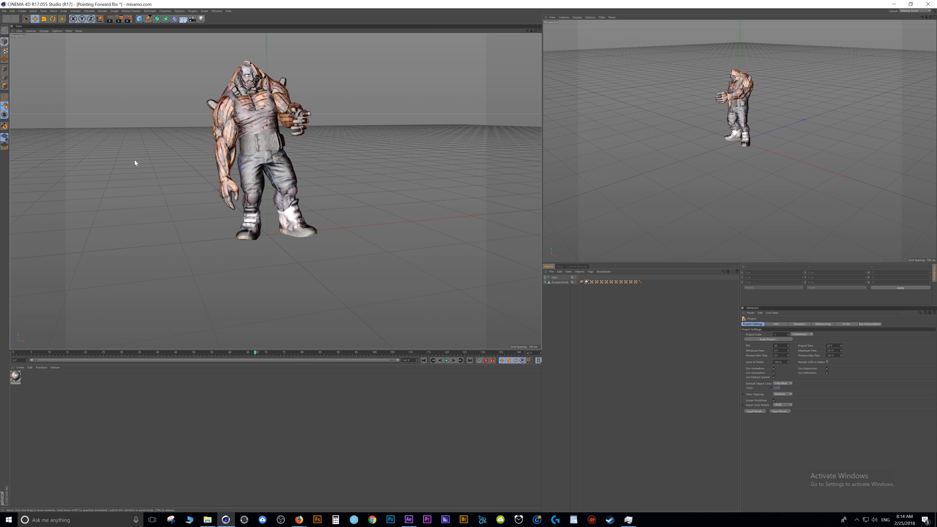
left_click(112, 22)
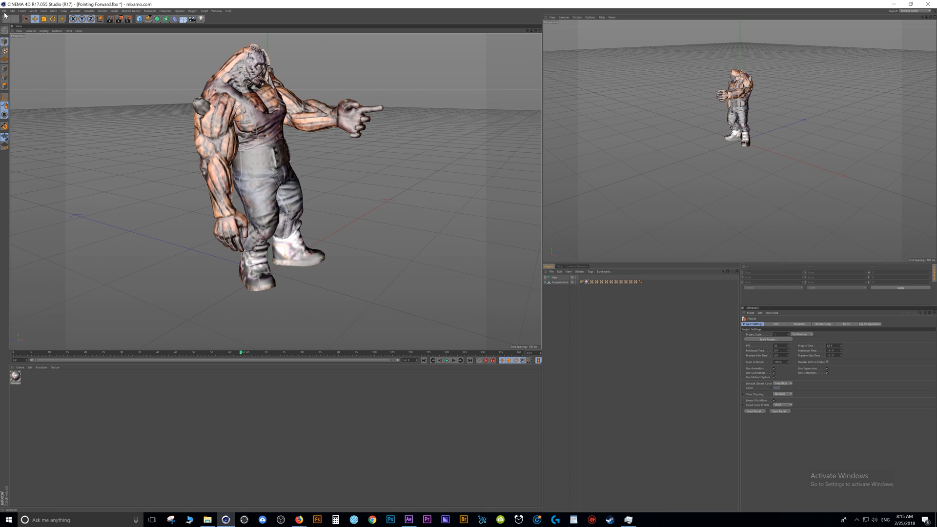
Start a Wavefront OBJ export named Pointing Forward.obj and choose the Project Files (P:) drive as its destination.
left_click(4, 11)
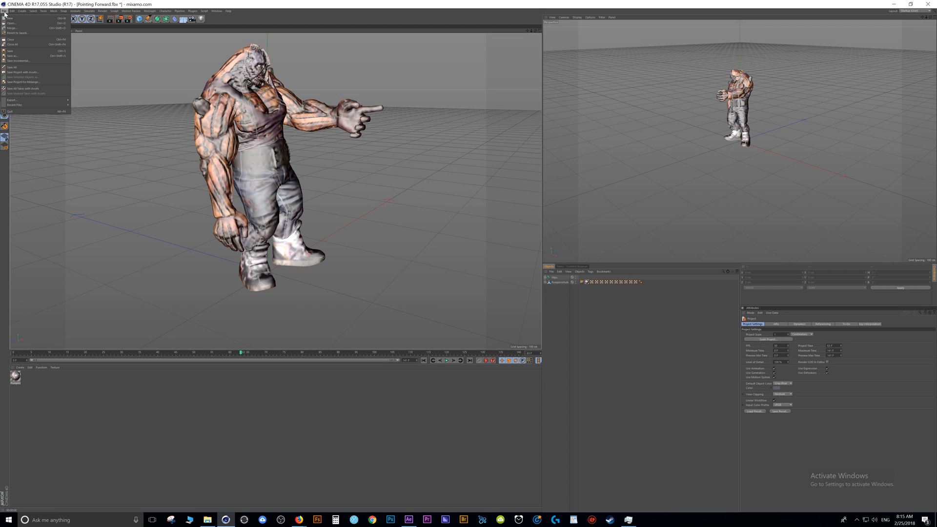
mouse_move(39, 100)
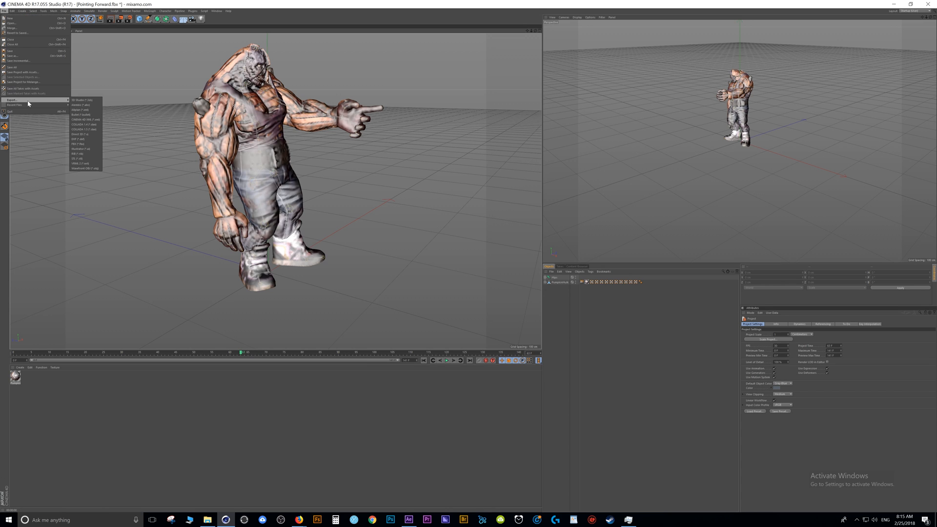
left_click(85, 168)
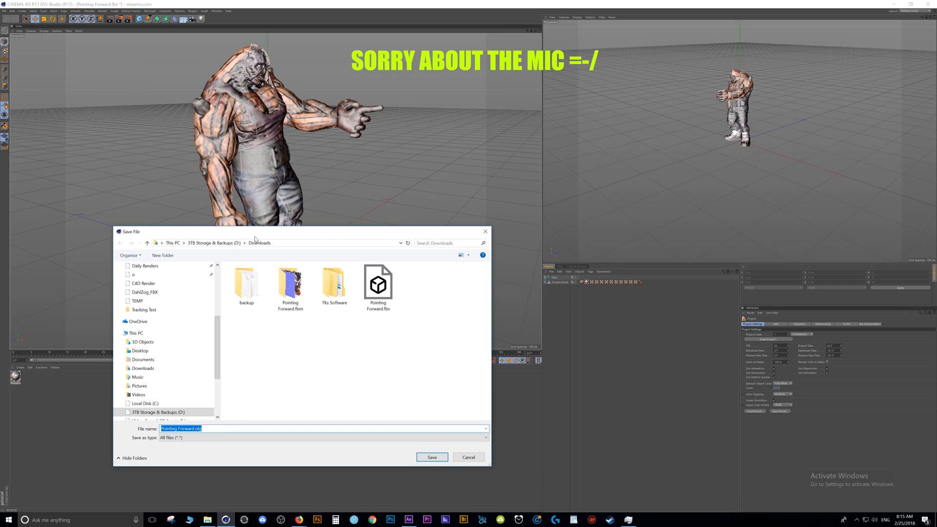
left_click_drag(283, 233, 486, 84)
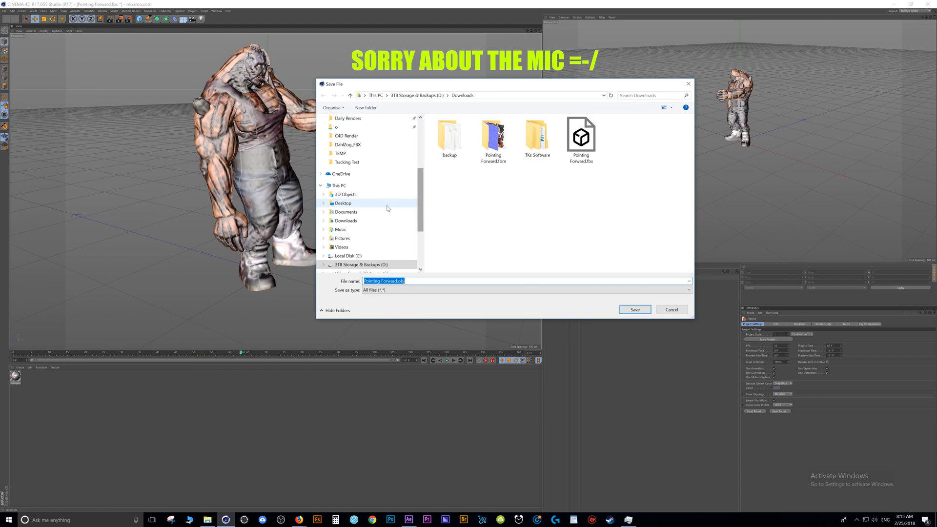
scroll(388, 208, "down", 3)
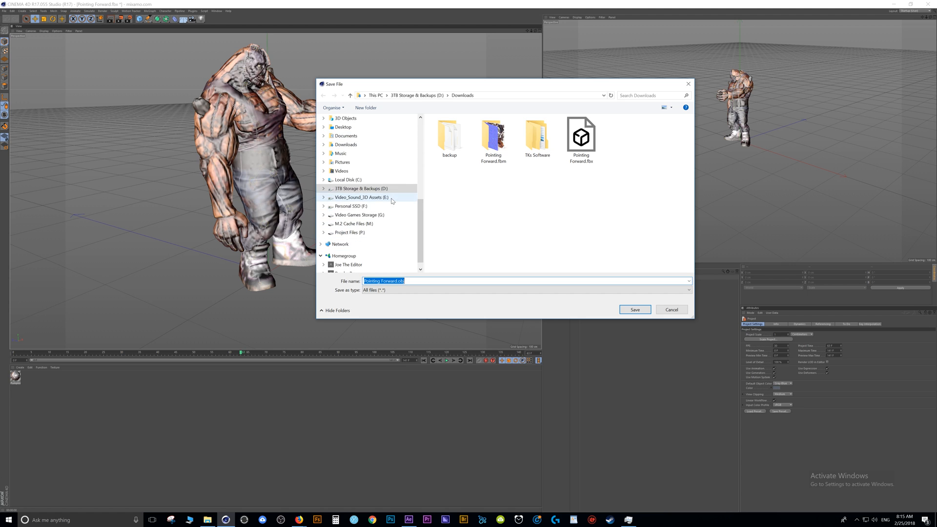
left_click(353, 235)
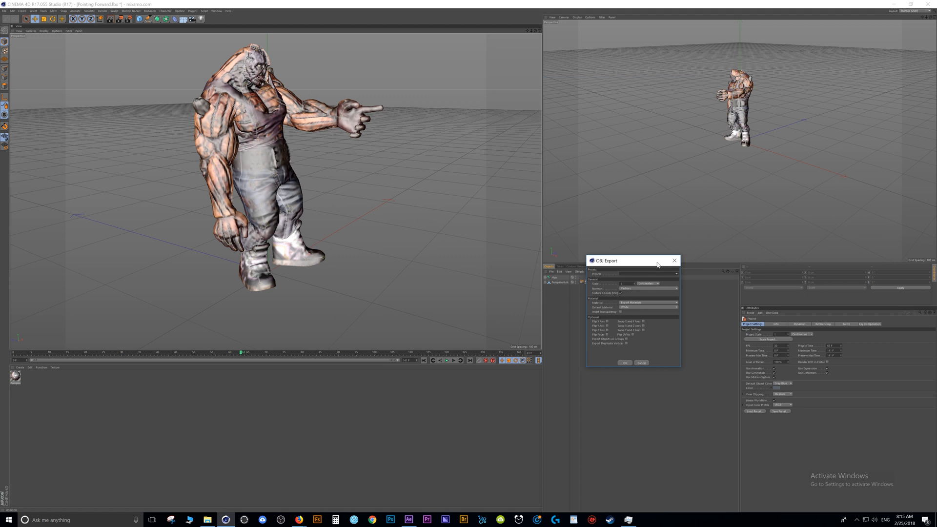
Keep Centimeters as the scale unit in the OBJ export settings and complete the export.
left_click_drag(657, 265, 408, 168)
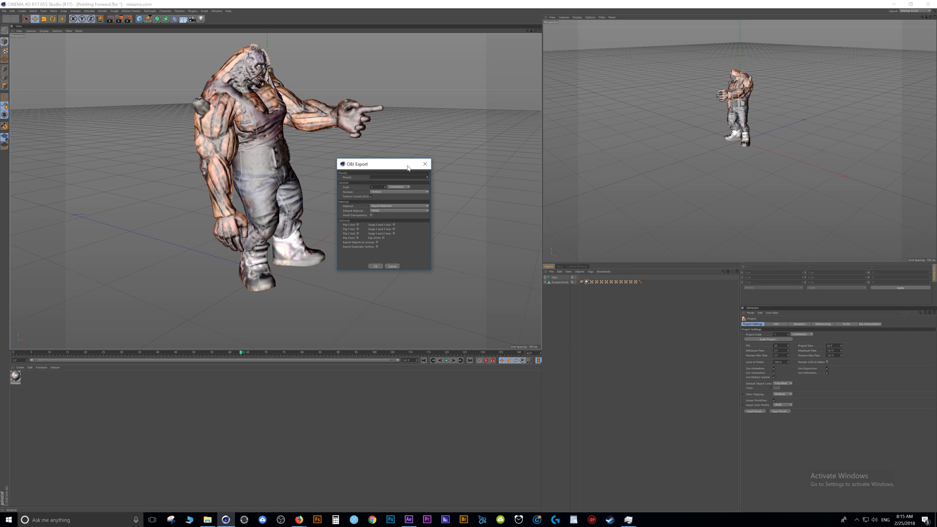
left_click(408, 188)
left_click(397, 170)
left_click(375, 267)
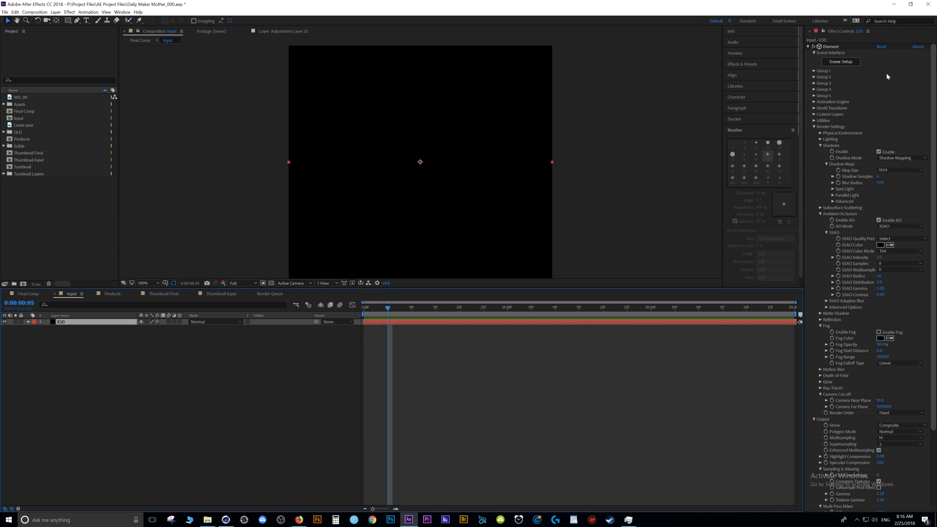
In Element 3D's Scene Setup, import Pointing Forward_000.obj from the TEMP folder with the default import preferences.
left_click(852, 63)
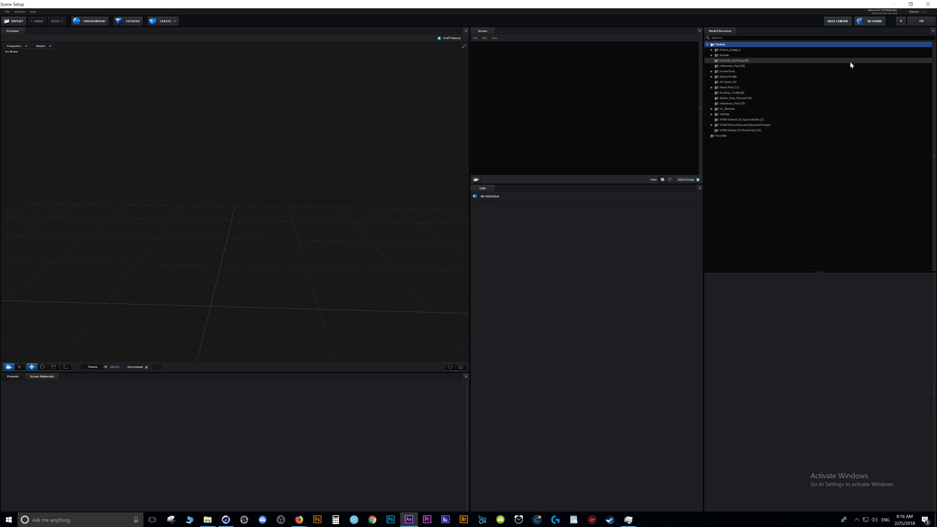
left_click(12, 24)
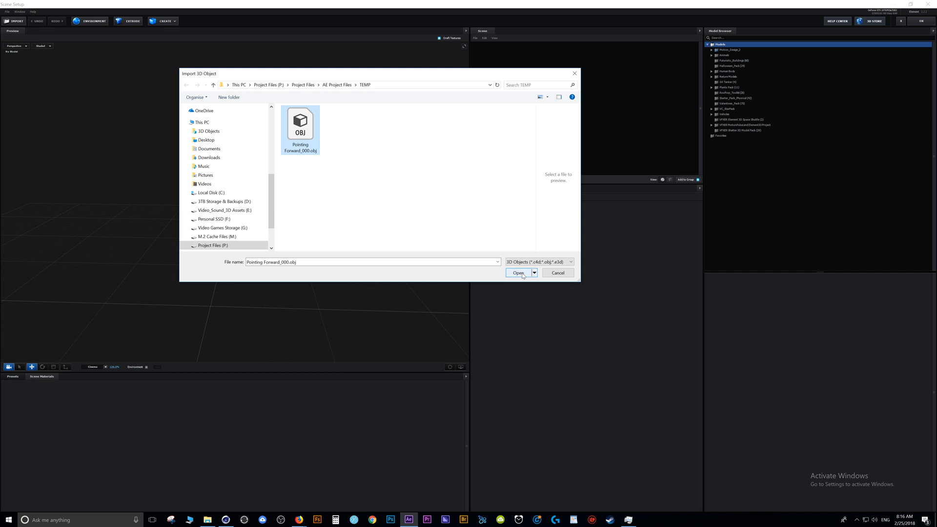
left_click(518, 273)
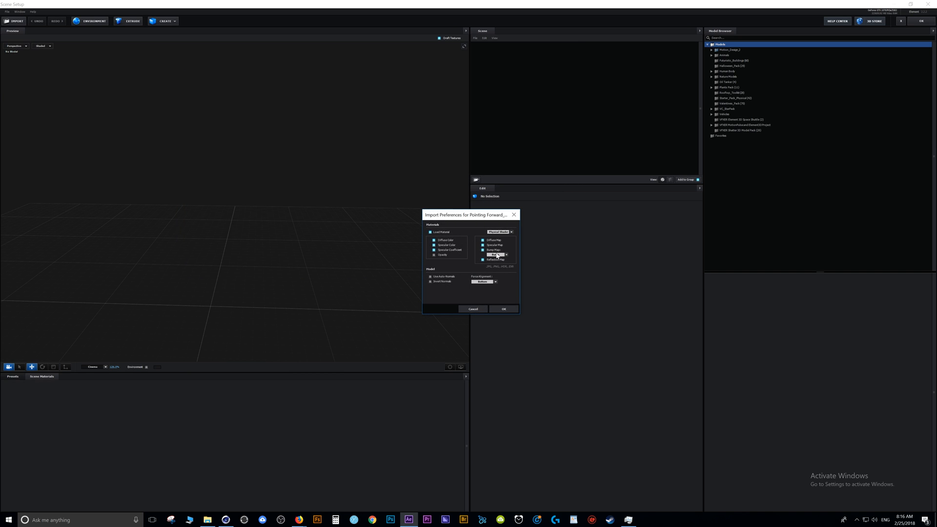
left_click(510, 310)
left_click_drag(312, 228, 258, 177)
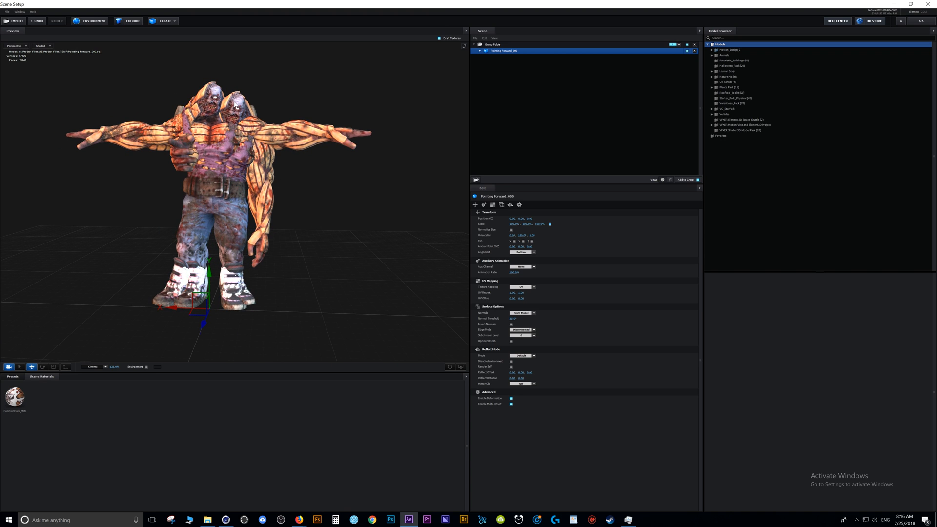
Expand the imported Pointing Forward_000 model, inspect it from another angle, and undo the last scene change.
left_click(480, 51)
left_click_drag(386, 215, 339, 216)
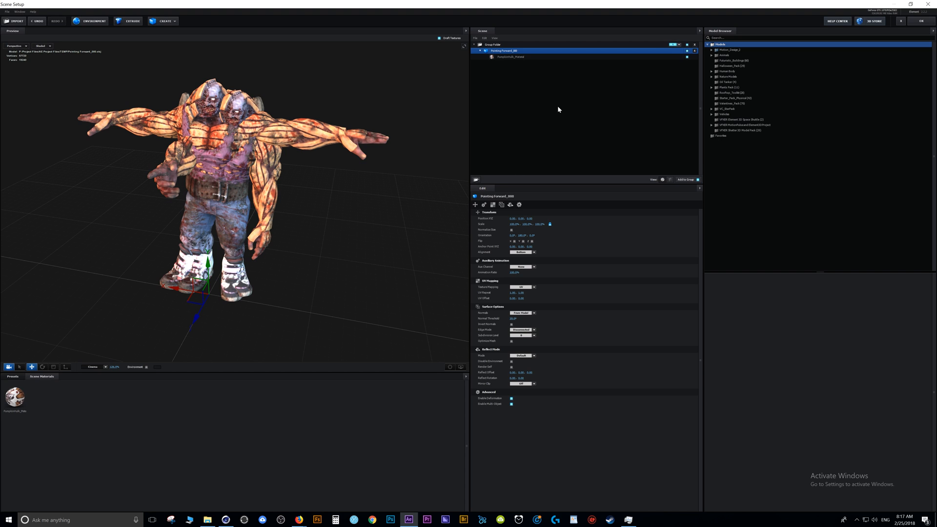
key("ctrl+z")
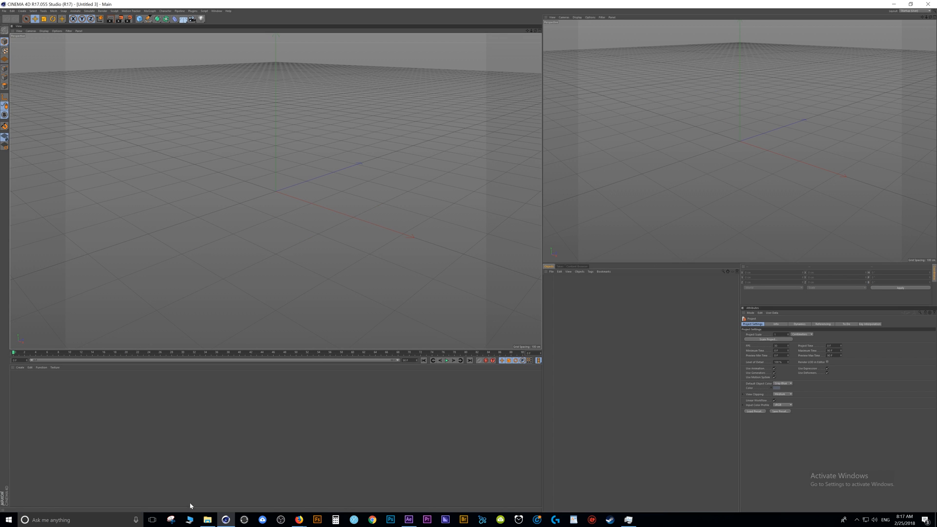
Open Pointing Forward_000.obj in Cinema 4D with the default OBJ import settings and view the character from the front.
left_click(208, 520)
left_click_drag(534, 145, 309, 197)
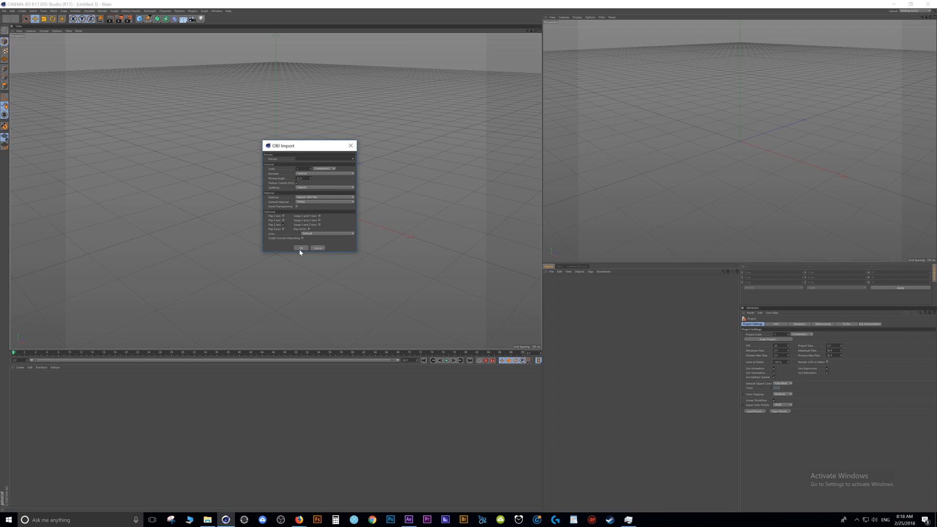
left_click(300, 250)
left_click(399, 243)
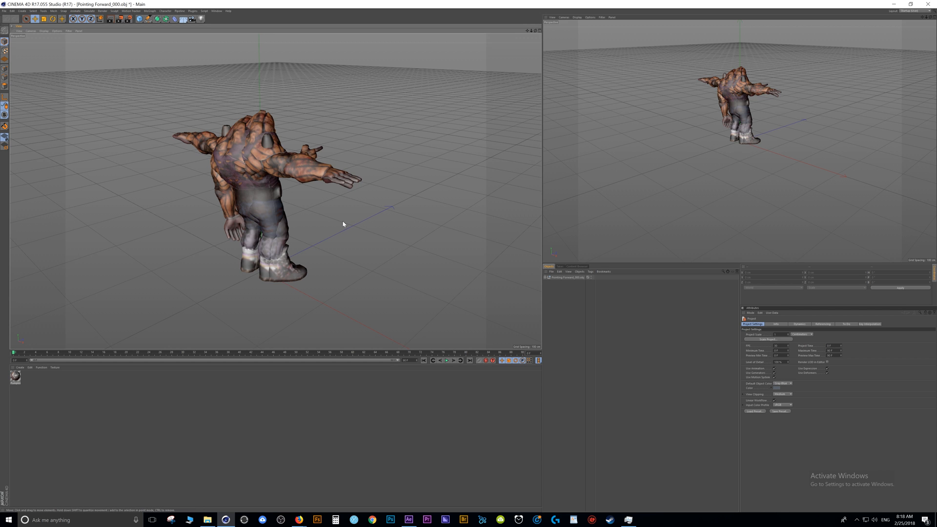
left_click_drag(535, 31, 381, 5)
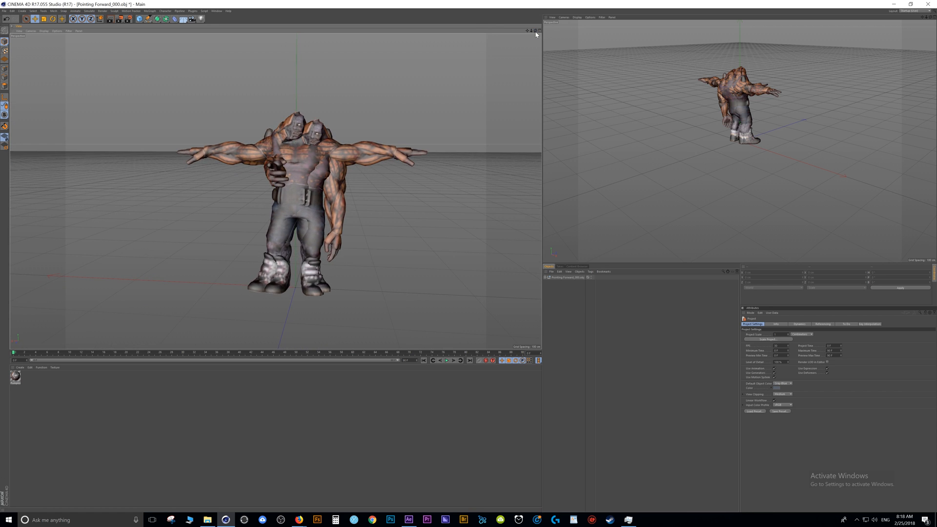
Expand the Pointing Forward_000.obj group, hide the T-pose PumpkinHulk mesh to identify it, and delete that mesh.
left_click(566, 277)
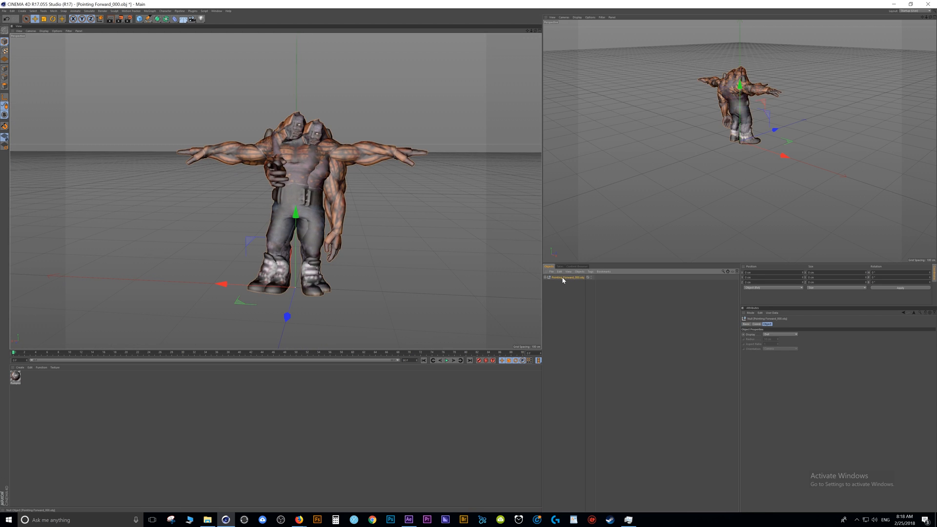
left_click(545, 277)
left_click(570, 294)
left_click(564, 287)
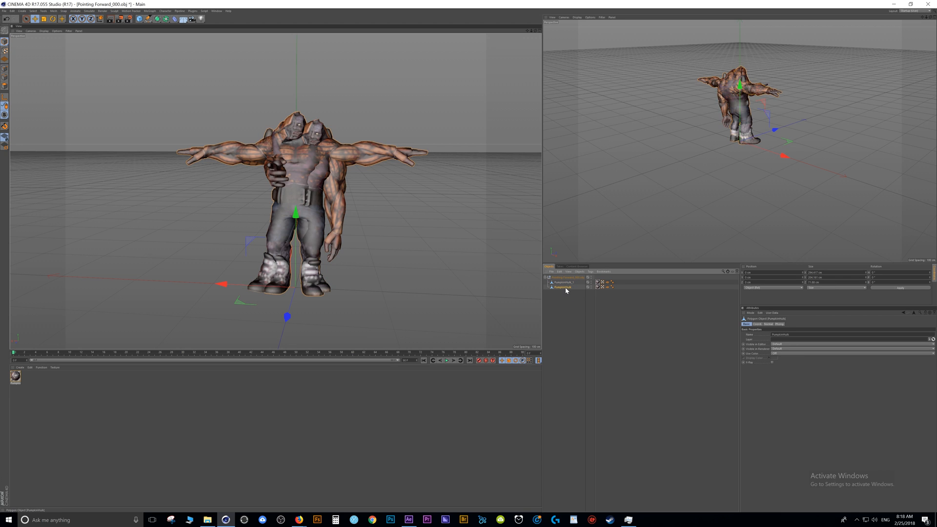
left_click(591, 286)
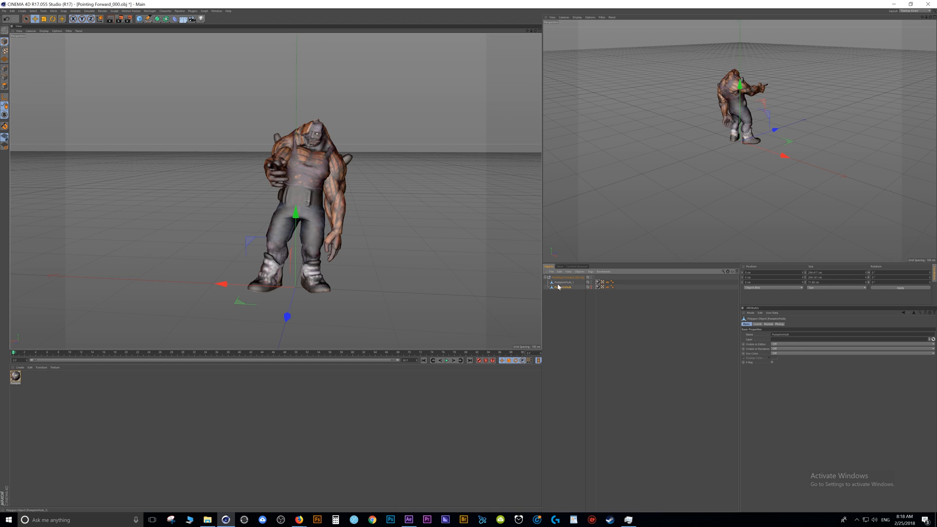
key("Delete")
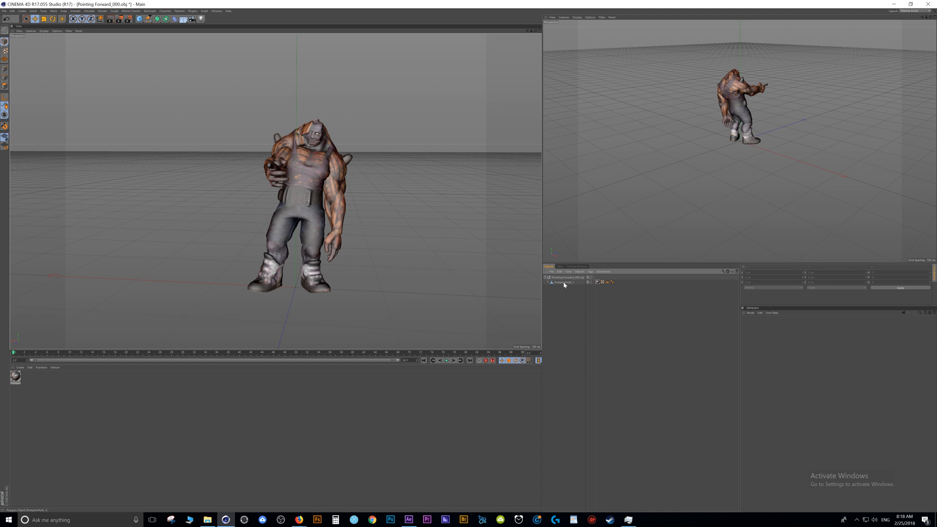
Move the remaining PumpkinHulk mesh out of the Pointing Forward_000.obj group and delete the empty group null.
left_click(570, 282)
left_click(573, 278)
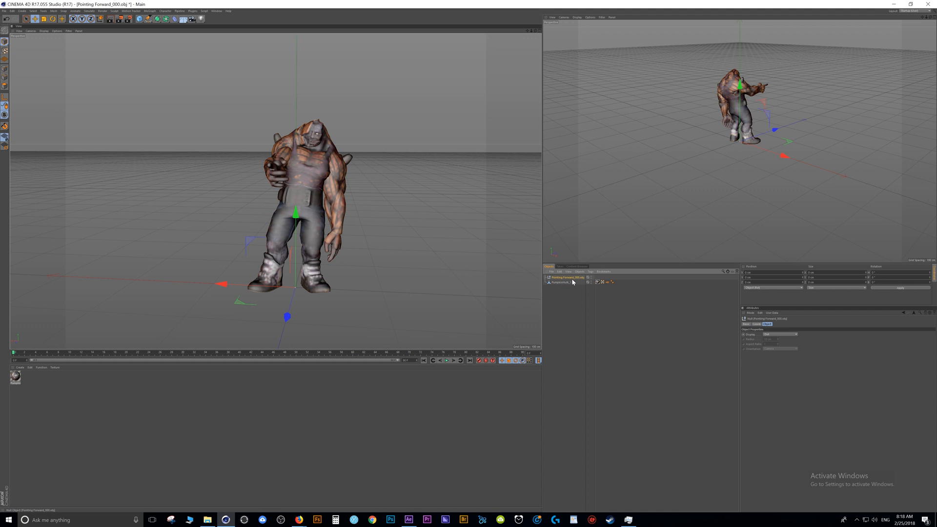
key("Delete")
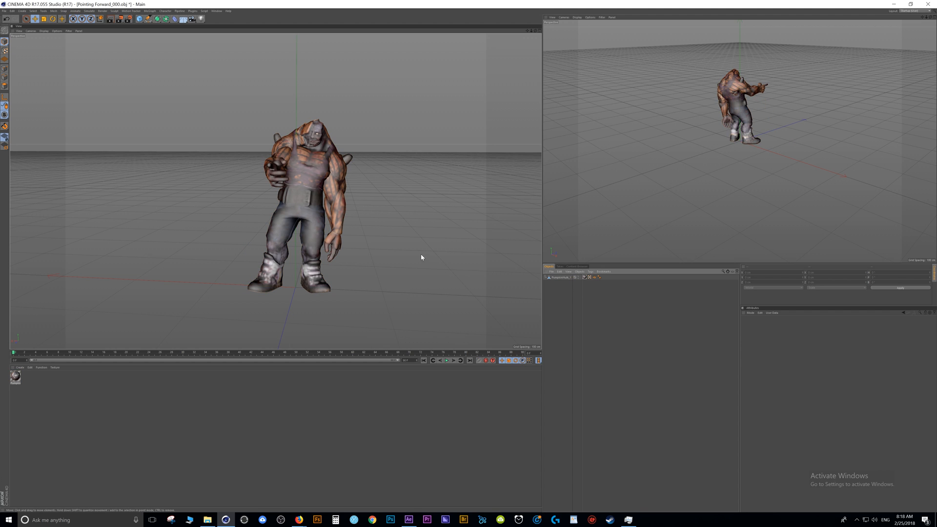
mouse_move(535, 32)
left_mouse_down()
mouse_move(512, 34)
mouse_move(532, 35)
left_mouse_up()
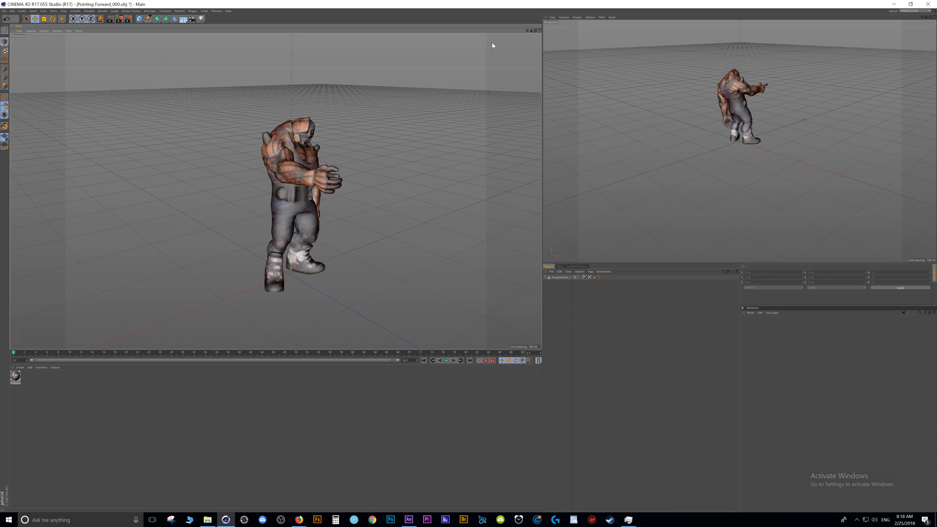
Export the cleaned character as a Wavefront OBJ named Pointing Forward_001.obj in the TEMP folder with the default export settings.
left_click(4, 10)
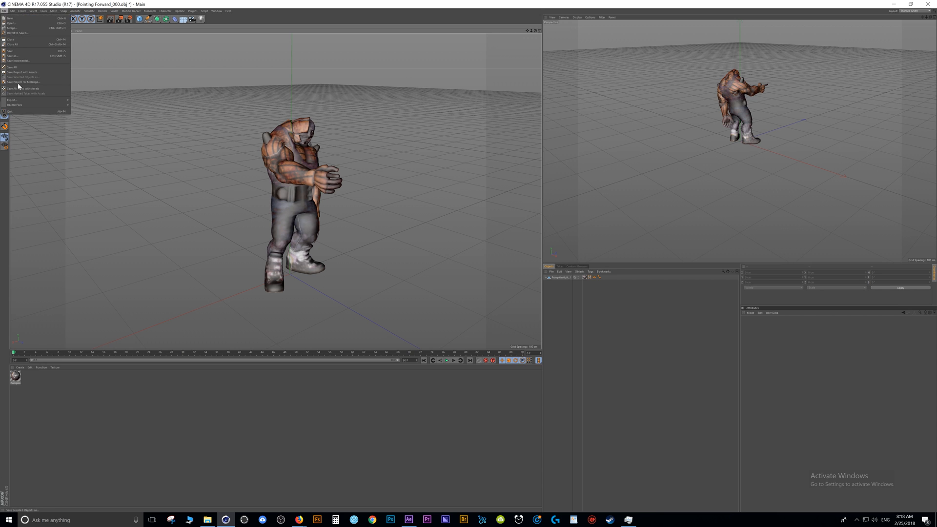
mouse_move(48, 100)
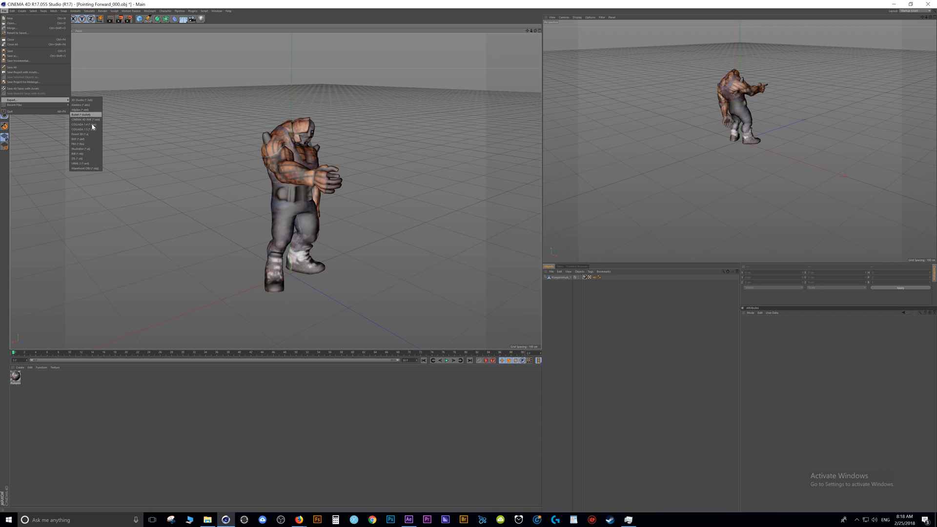
left_click(80, 168)
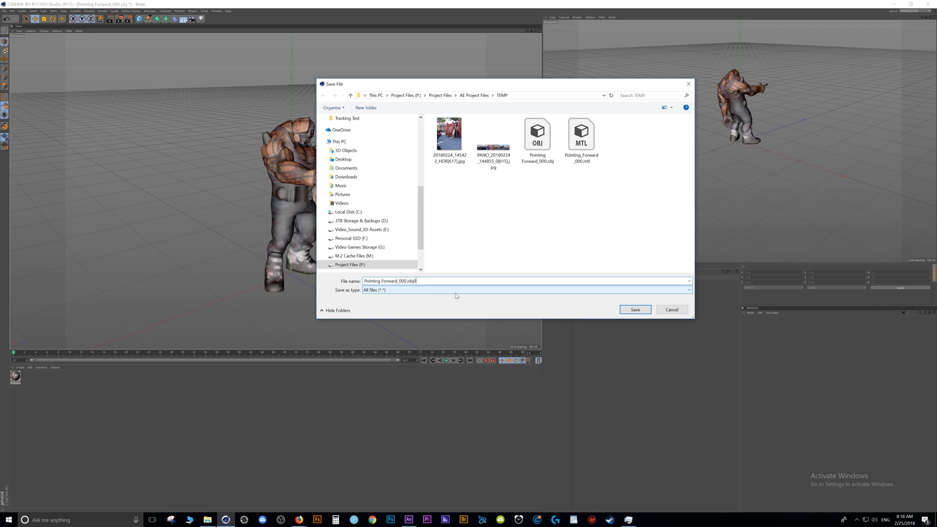
key("Left")
key("Left")
key("Left")
key("Left")
key("BackSpace")
type("1")
left_click(637, 312)
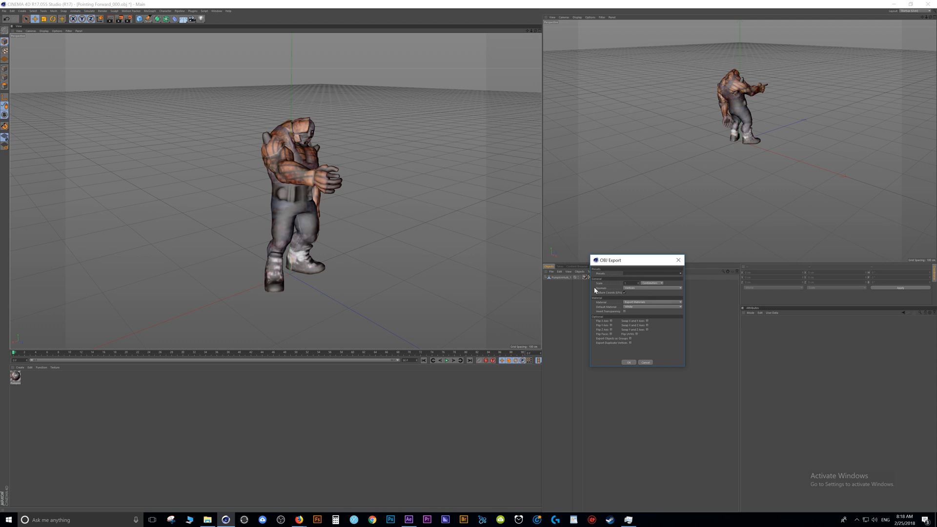
left_click(628, 362)
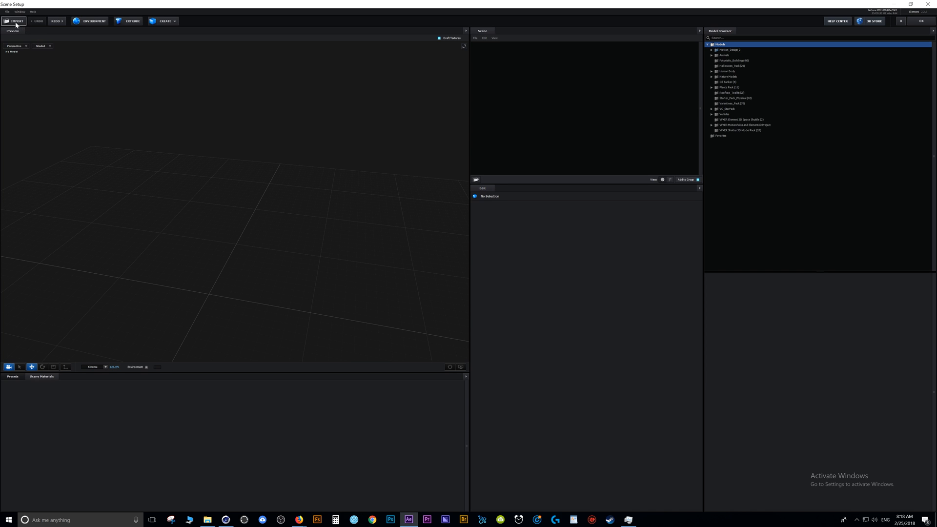
In Element 3D's Scene Setup, import Pointing Forward_001.obj with the default import preferences and inspect the model from other angles.
left_click(16, 22)
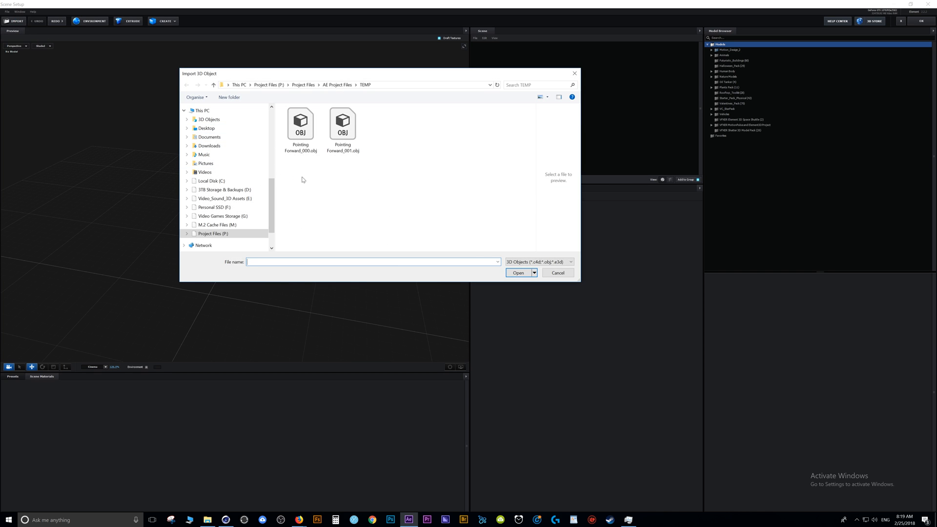
left_click(347, 125)
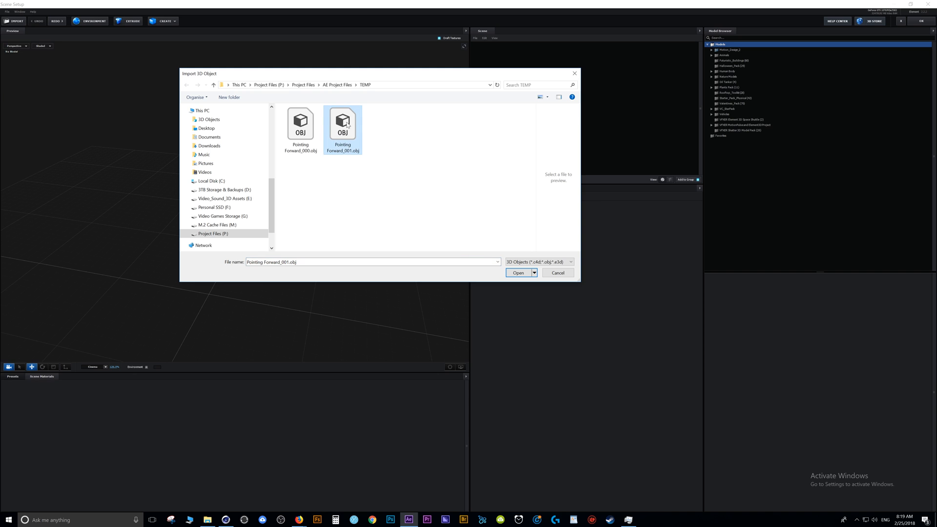
left_click(511, 270)
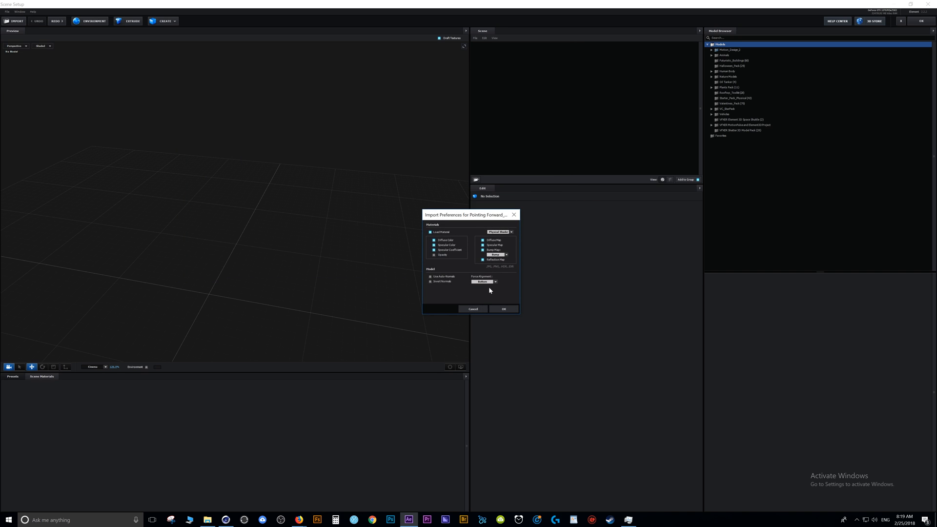
left_click(503, 309)
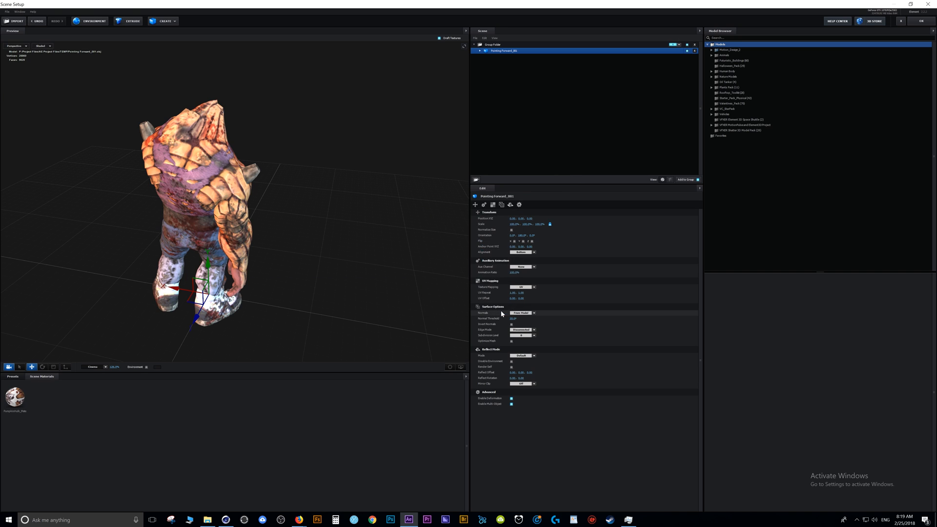
left_click_drag(395, 123, 261, 215)
scroll(261, 215, "up", 3)
scroll(261, 215, "down", 1)
left_click_drag(338, 200, 287, 194)
scroll(287, 193, "up", 3)
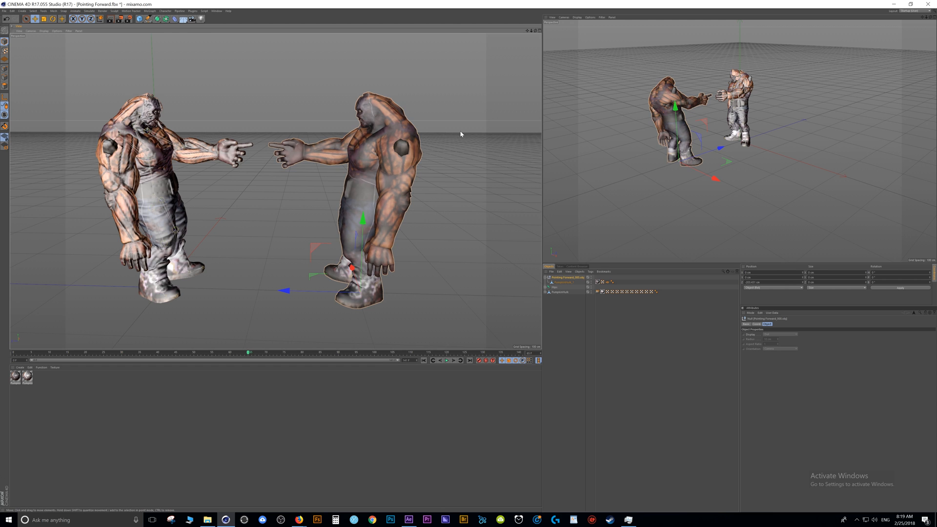
In Cinema 4D's Pointing Forward.fbx scene, render the active view of the two facing characters to compare their surface shading.
left_click_drag(536, 32, 549, 24)
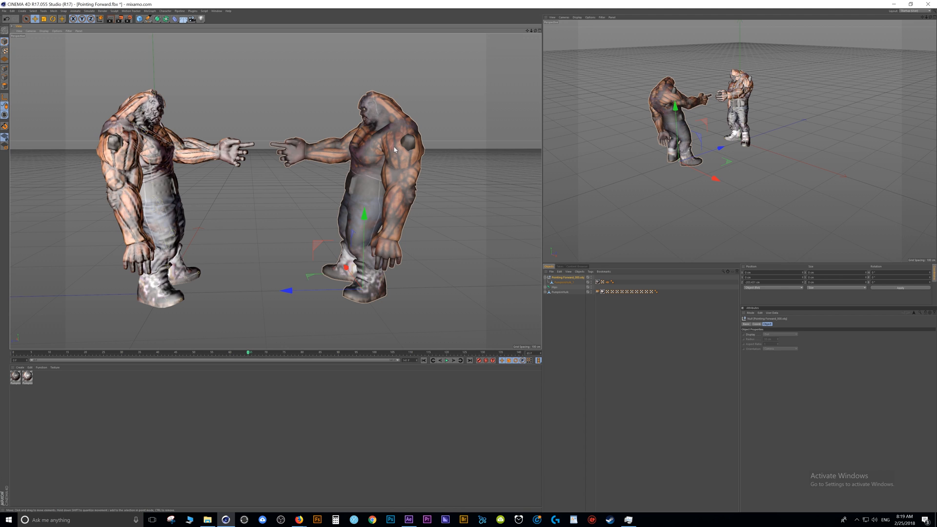
left_click(112, 21)
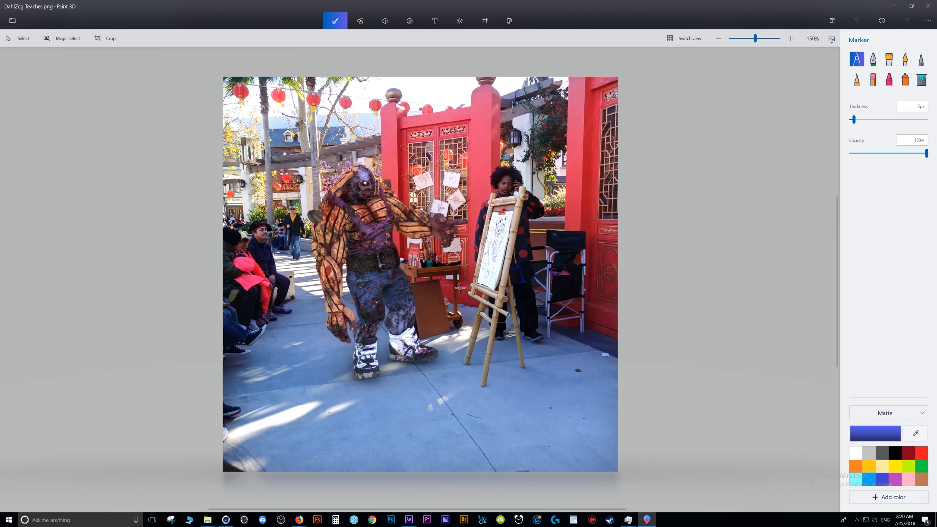
scroll(460, 288, "down", 1)
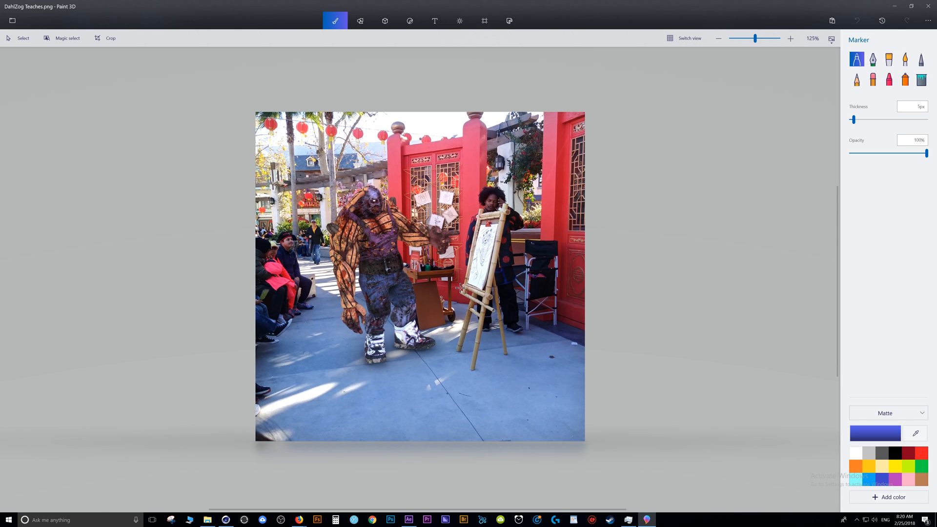